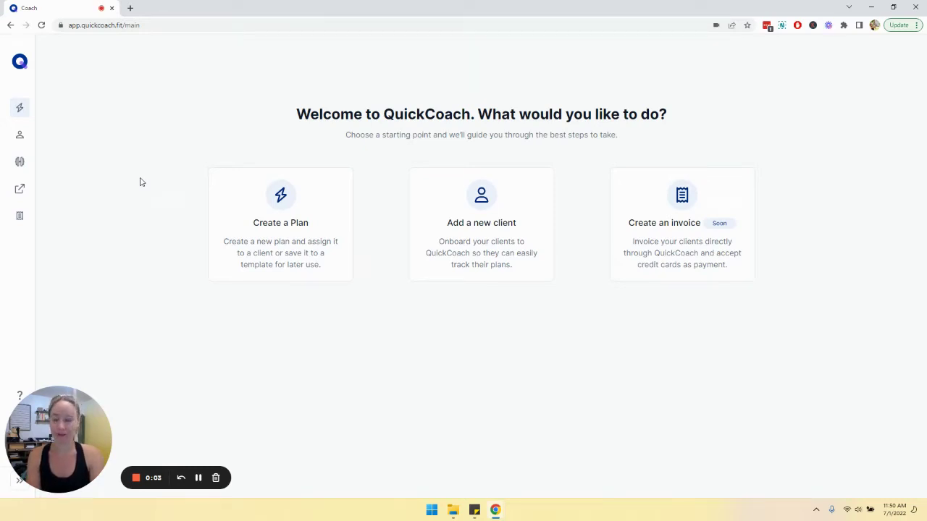
Open the plans area, look at the program templates, and return to the plan drafts.
{"action": "left_click", "coordinate": [21, 108]}
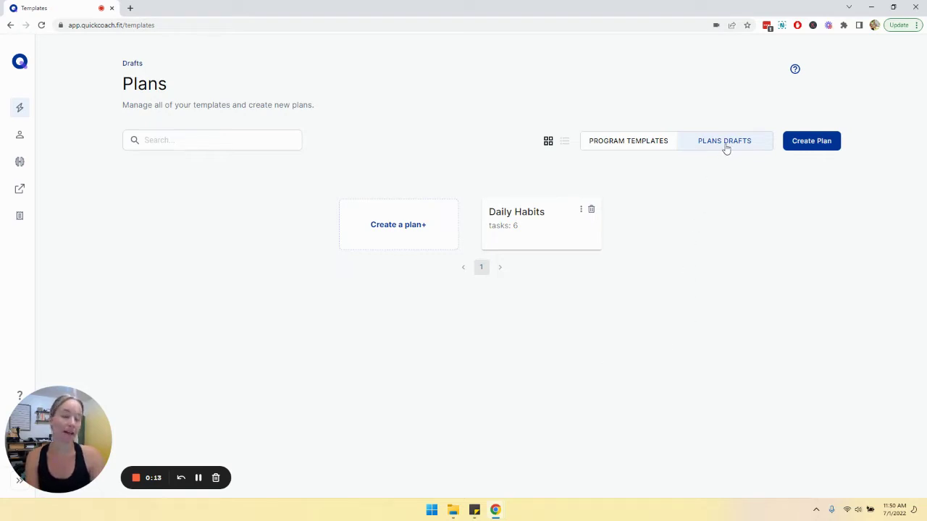
{"action": "left_click", "coordinate": [628, 149]}
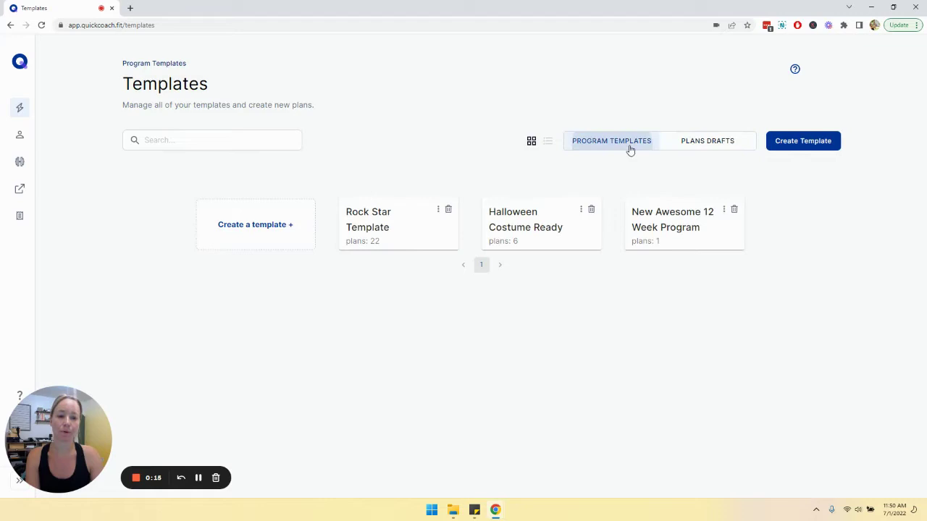
{"action": "left_click", "coordinate": [715, 140]}
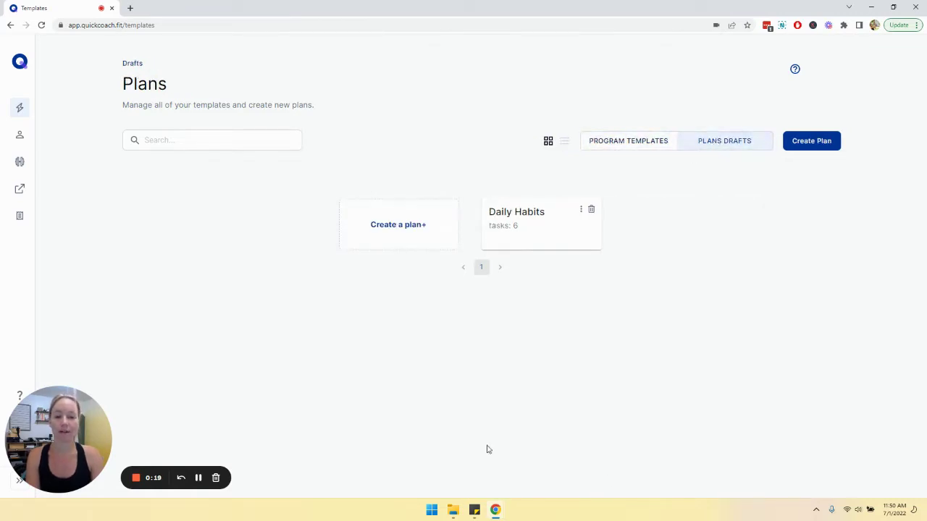
Compare the list and grid layouts of the plan drafts, finishing in the grid layout.
{"action": "left_click", "coordinate": [565, 145]}
{"action": "left_click", "coordinate": [548, 143]}
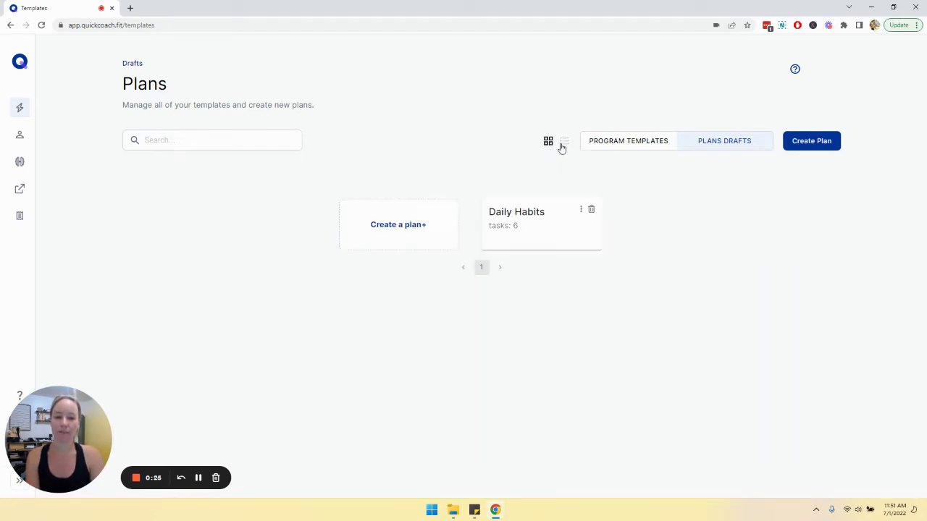
{"action": "left_click", "coordinate": [563, 145]}
{"action": "left_click", "coordinate": [548, 142]}
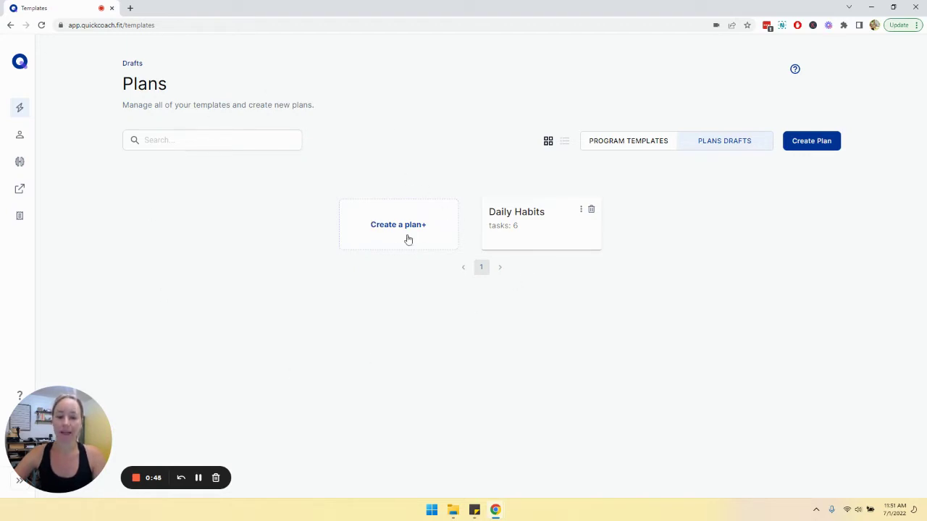
Create a new plan with the Reps and Sets fields and name it "Awesome name for a plan".
{"action": "left_click", "coordinate": [350, 231]}
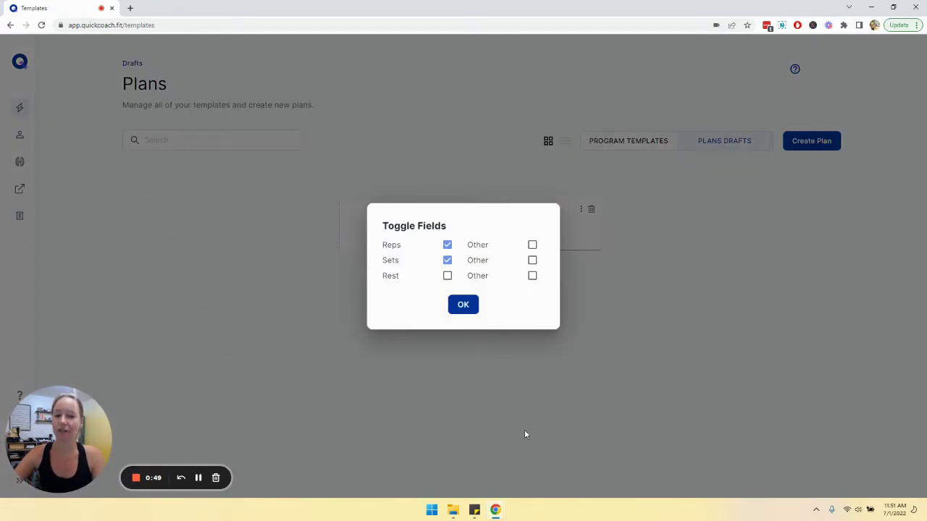
{"action": "left_click", "coordinate": [463, 305]}
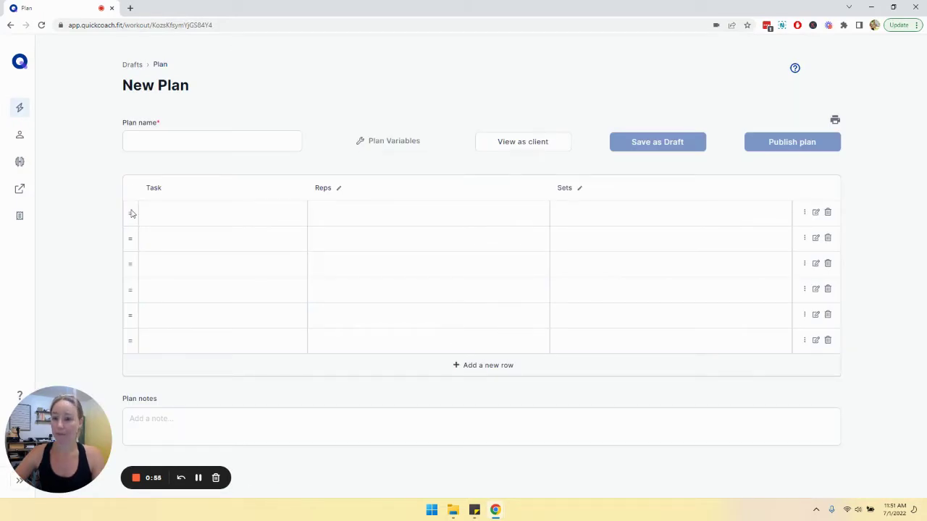
{"action": "left_click", "coordinate": [175, 142]}
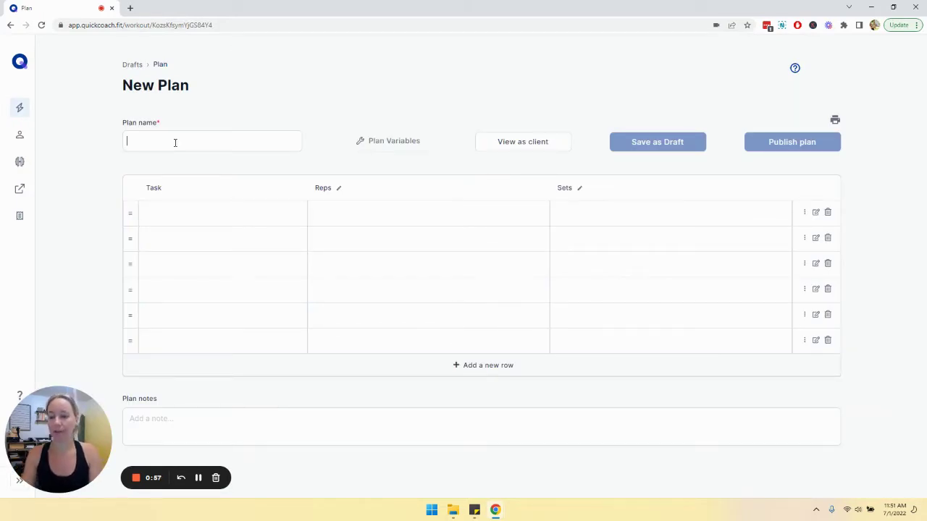
{"action": "type", "text": "Awesom"}
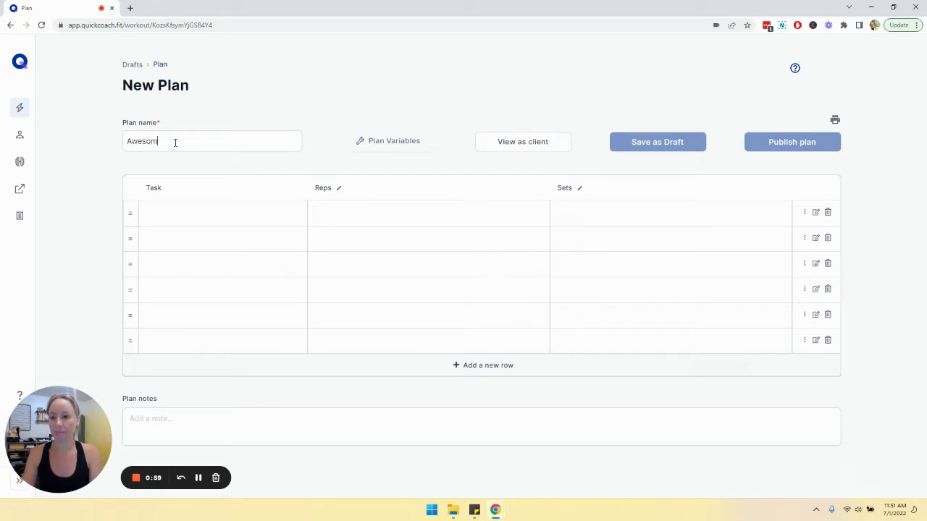
{"action": "type", "text": "e name for a plan"}
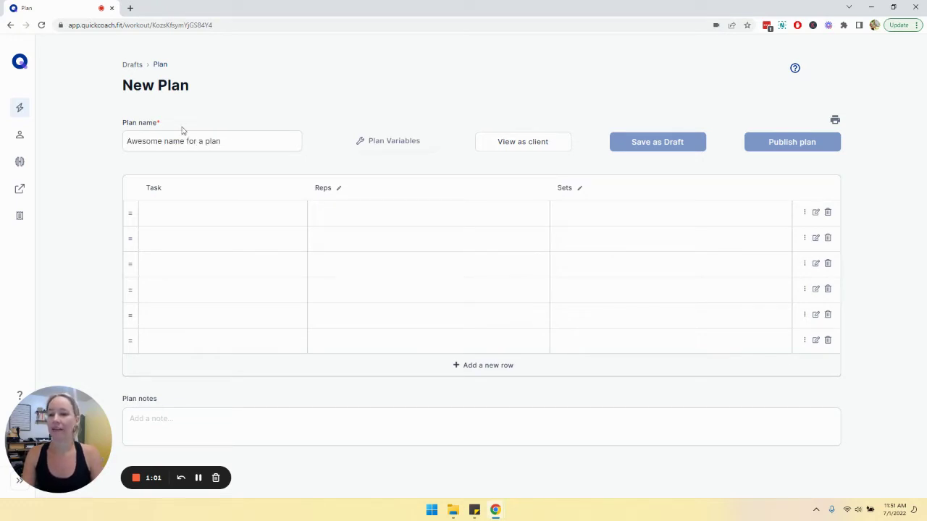
{"action": "left_click_drag", "start_coordinate": [202, 88], "coordinate": [241, 89]}
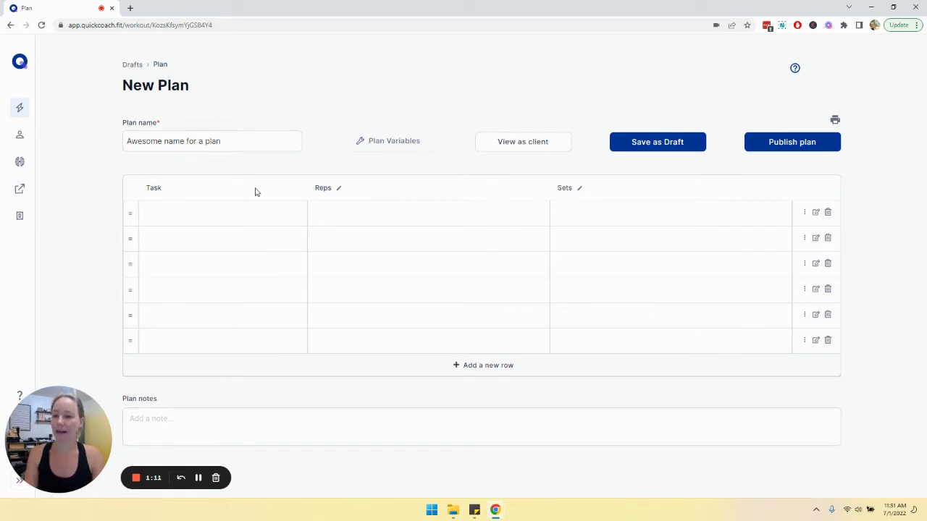
Return to the plan drafts and reopen the draft "Awesome name for a plan".
{"action": "left_click", "coordinate": [132, 65]}
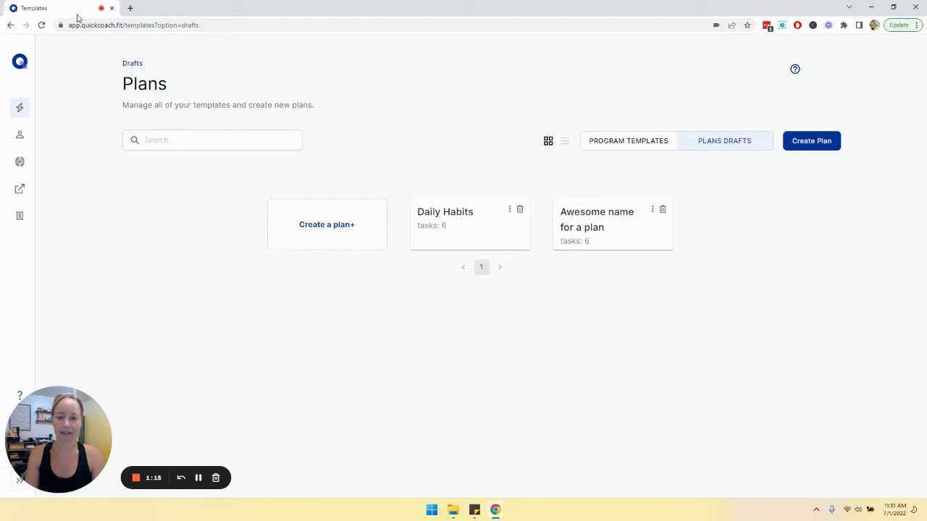
{"action": "left_click", "coordinate": [581, 224]}
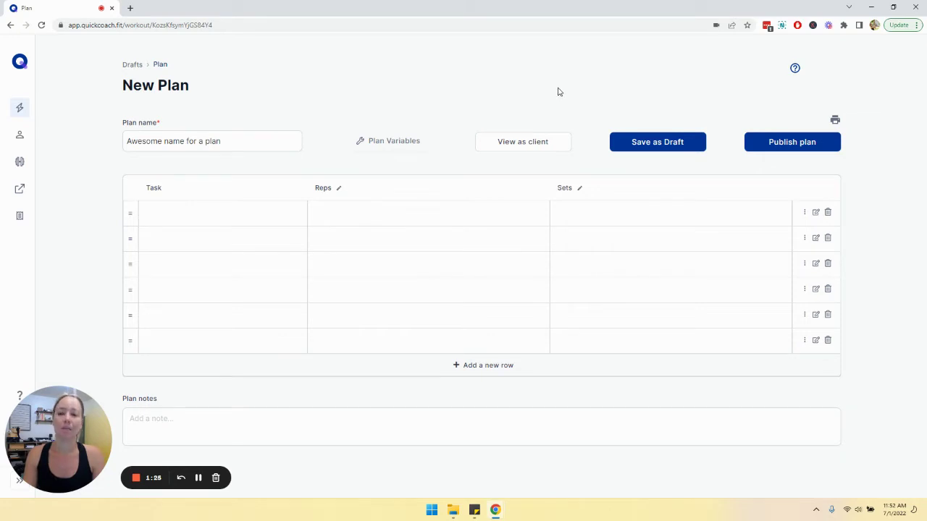
{"action": "left_click", "coordinate": [163, 141]}
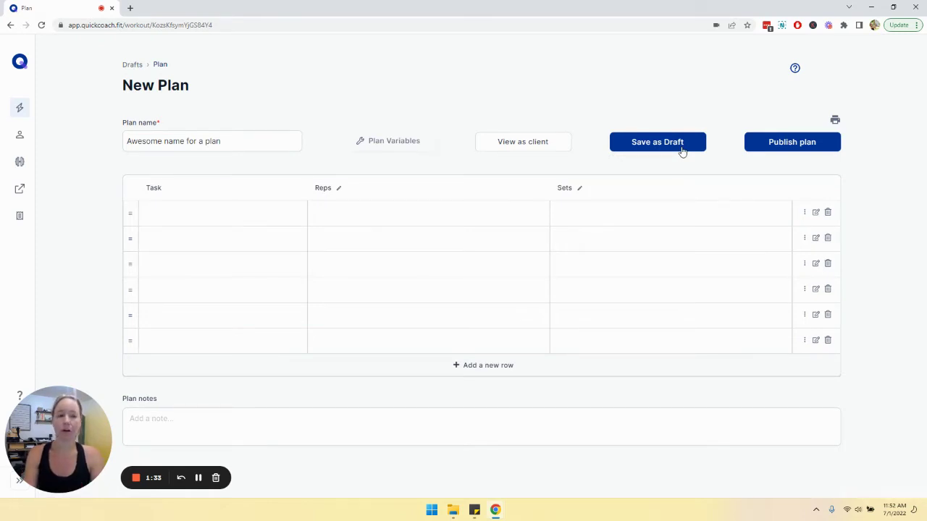
{"action": "left_click", "coordinate": [788, 147]}
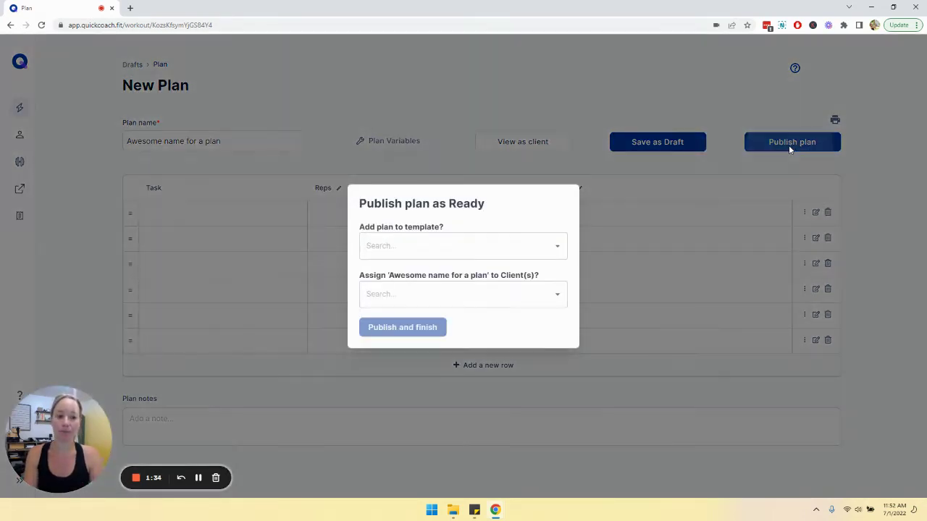
{"action": "left_click", "coordinate": [558, 250]}
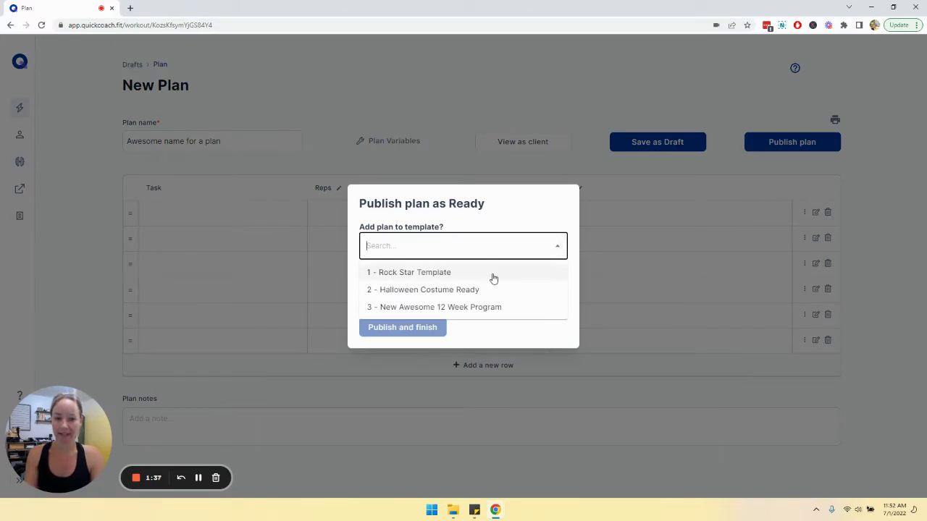
{"action": "left_click", "coordinate": [514, 231]}
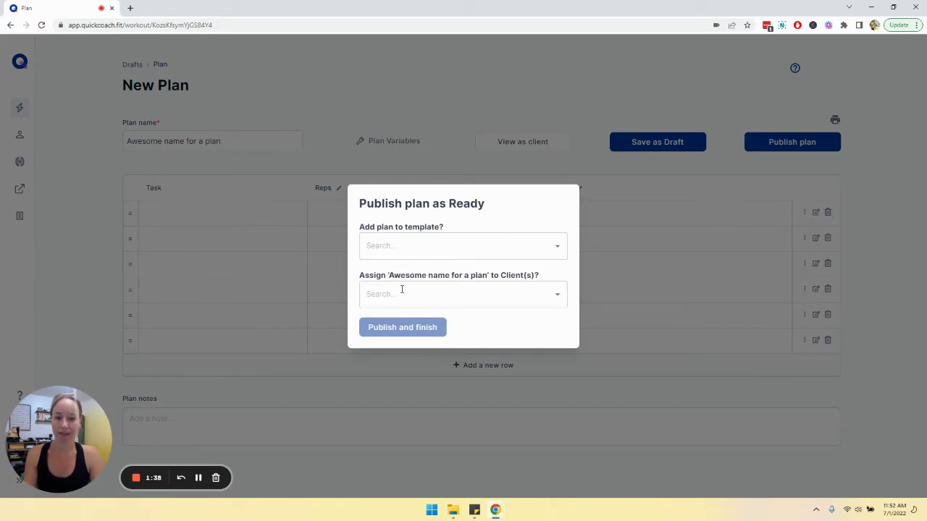
{"action": "left_click", "coordinate": [562, 295]}
{"action": "left_click", "coordinate": [443, 391]}
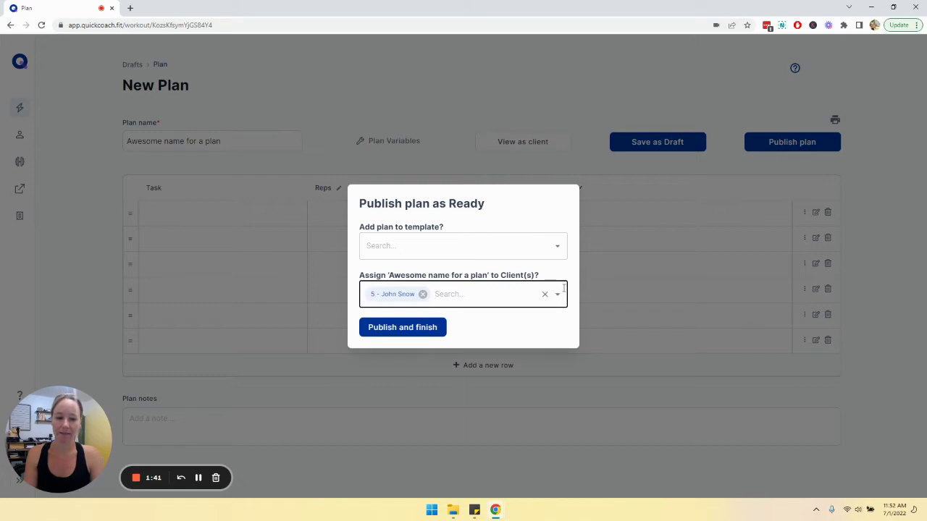
{"action": "left_click", "coordinate": [562, 291]}
{"action": "left_click", "coordinate": [441, 354]}
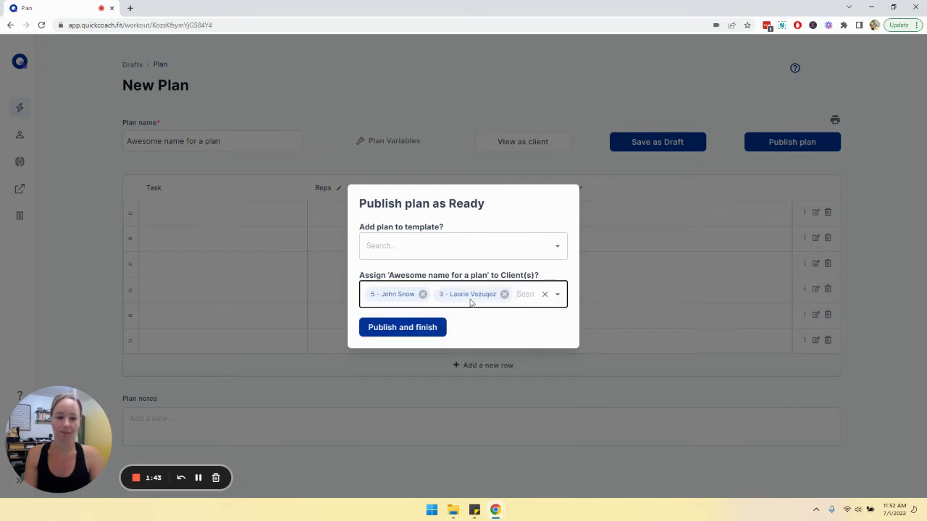
{"action": "left_click", "coordinate": [470, 94]}
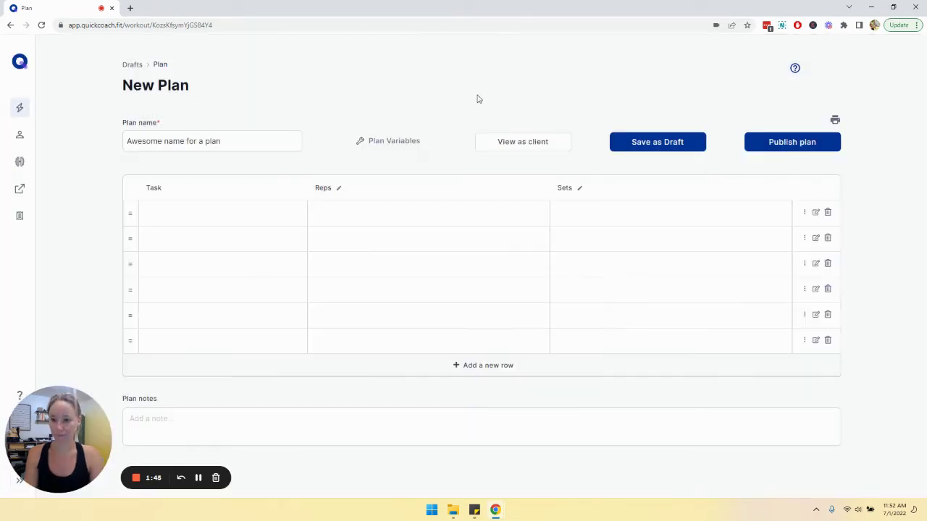
Return to the plan drafts and add "Awesome name for a plan" to the New Awesome 12 Week Program template.
{"action": "left_click", "coordinate": [130, 65]}
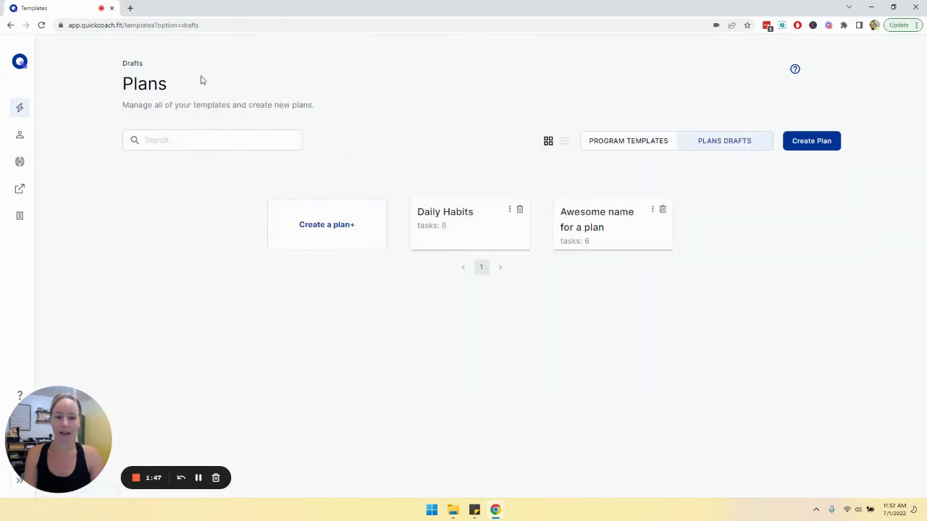
{"action": "left_click", "coordinate": [652, 211]}
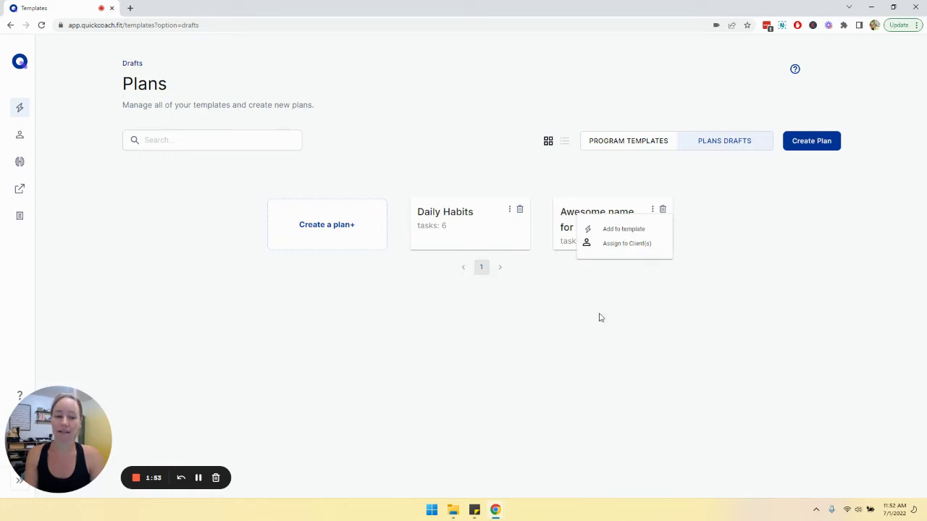
{"action": "left_click", "coordinate": [628, 230]}
{"action": "left_click", "coordinate": [505, 275]}
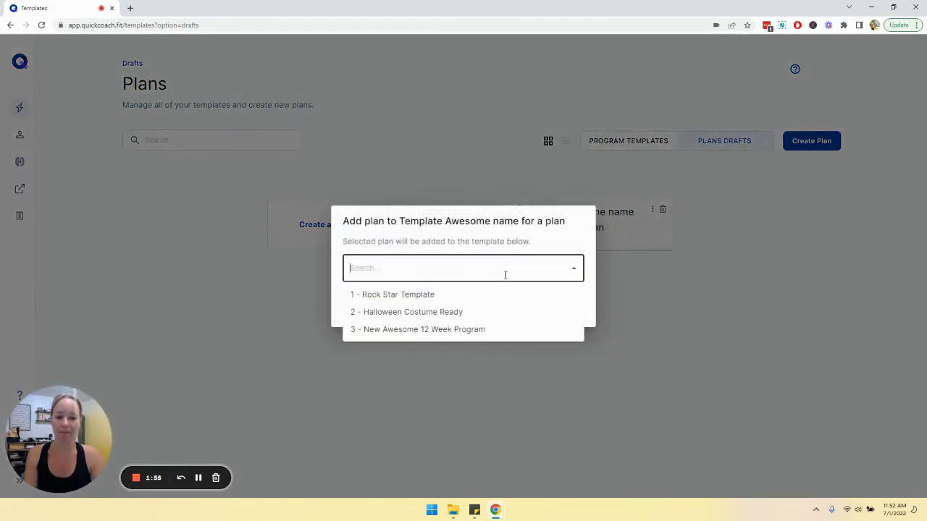
{"action": "left_click", "coordinate": [506, 330]}
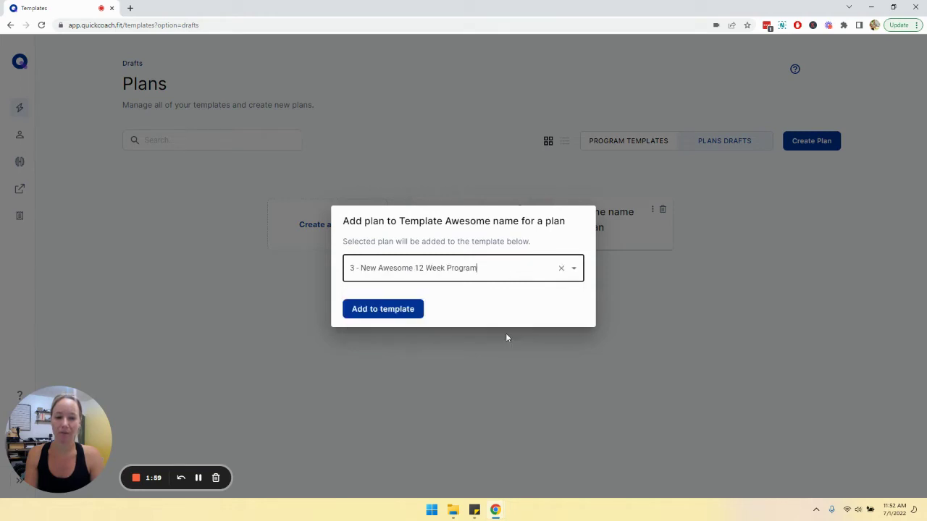
{"action": "left_click", "coordinate": [360, 316]}
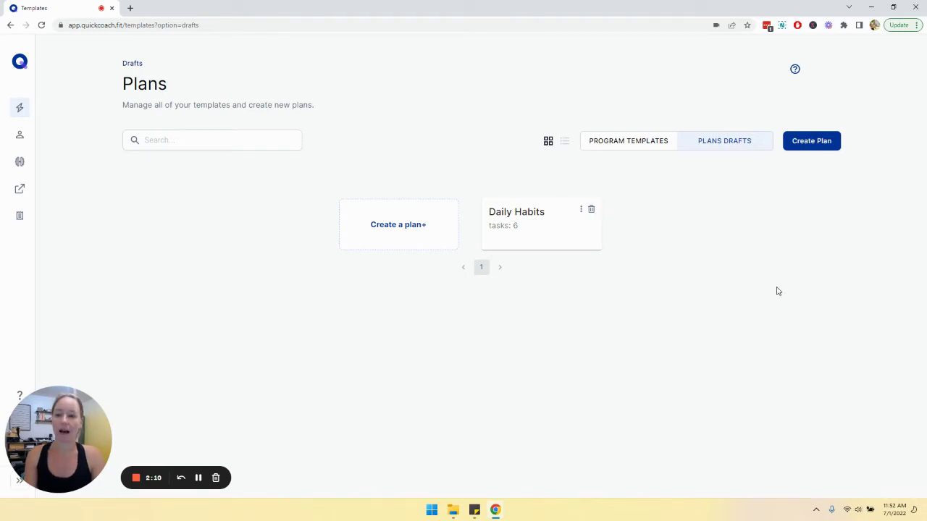
Open the New Awesome 12 Week Program from the program templates to see its plans.
{"action": "left_click", "coordinate": [611, 140]}
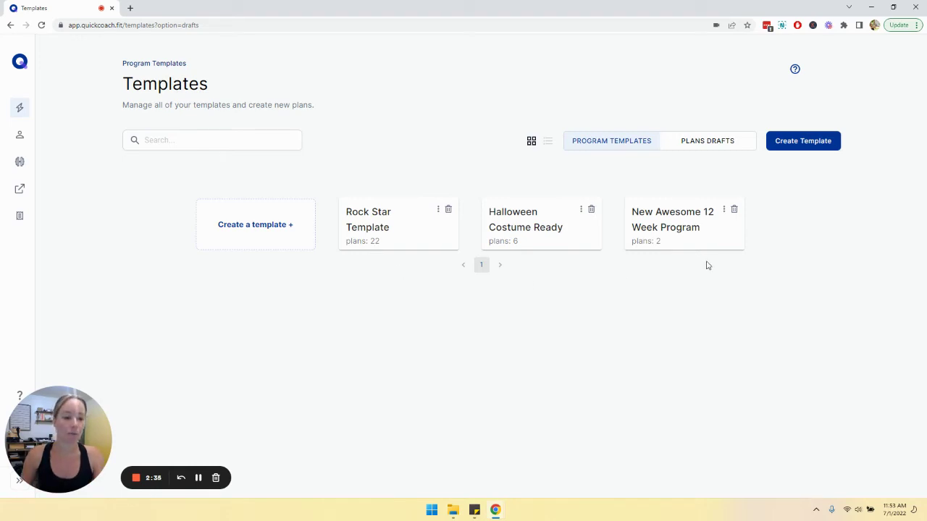
{"action": "left_click", "coordinate": [670, 236]}
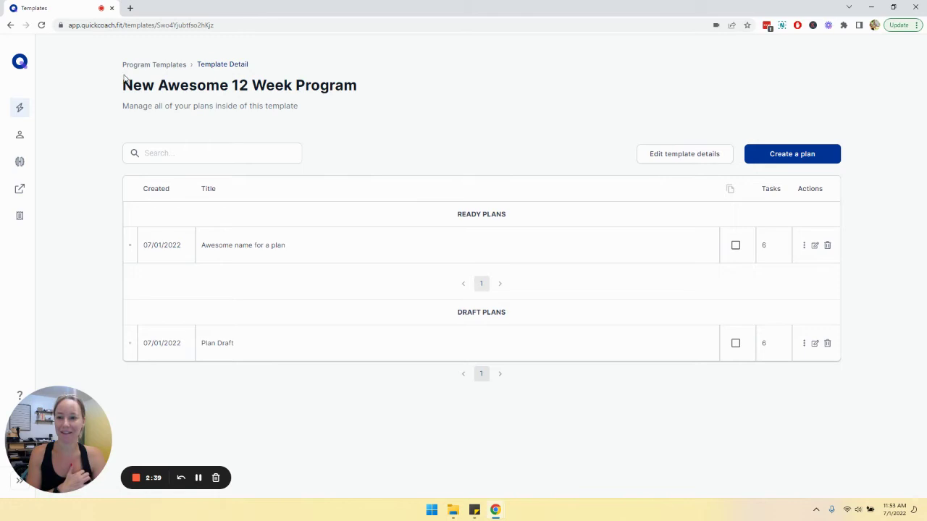
{"action": "left_click_drag", "start_coordinate": [125, 83], "coordinate": [467, 130]}
{"action": "left_click", "coordinate": [467, 131]}
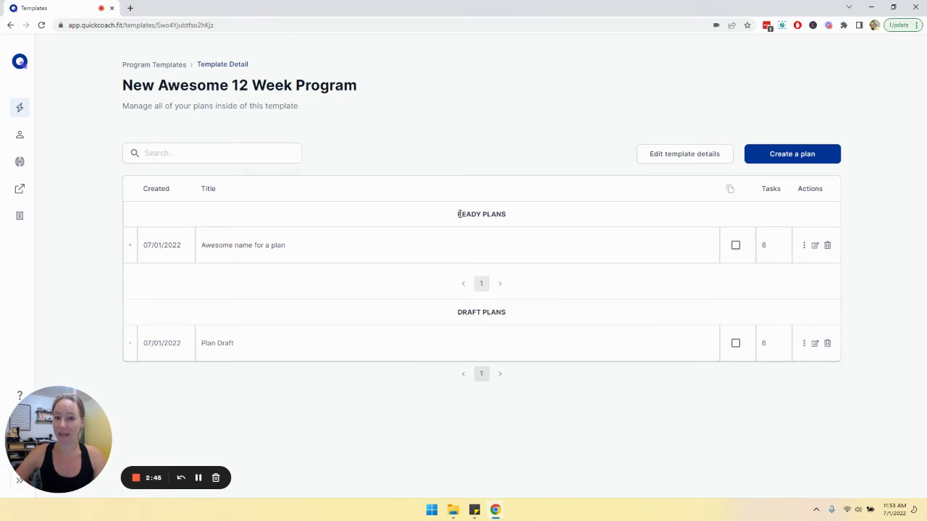
Examine the ready plans and draft plans sections of the template.
{"action": "left_click_drag", "start_coordinate": [458, 215], "coordinate": [531, 215]}
{"action": "left_click", "coordinate": [463, 310]}
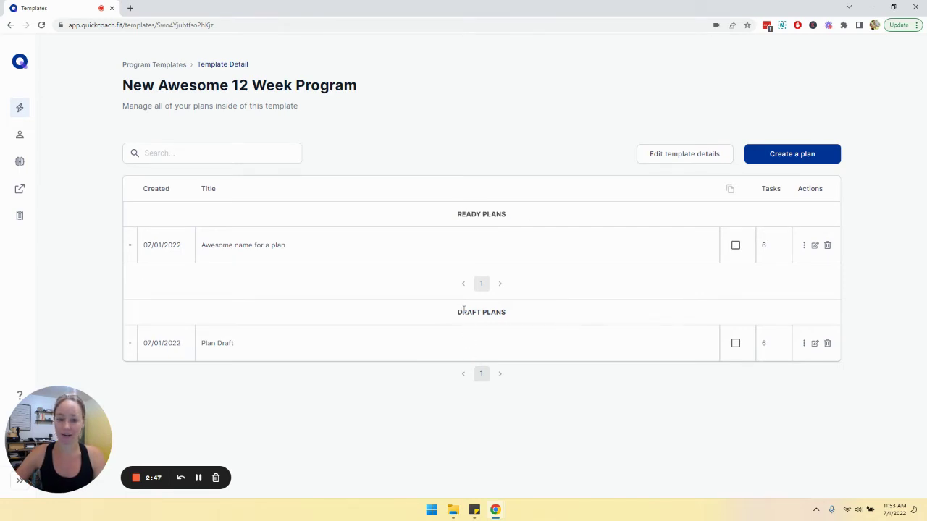
{"action": "left_click_drag", "start_coordinate": [463, 310], "coordinate": [552, 319]}
{"action": "left_click", "coordinate": [662, 416]}
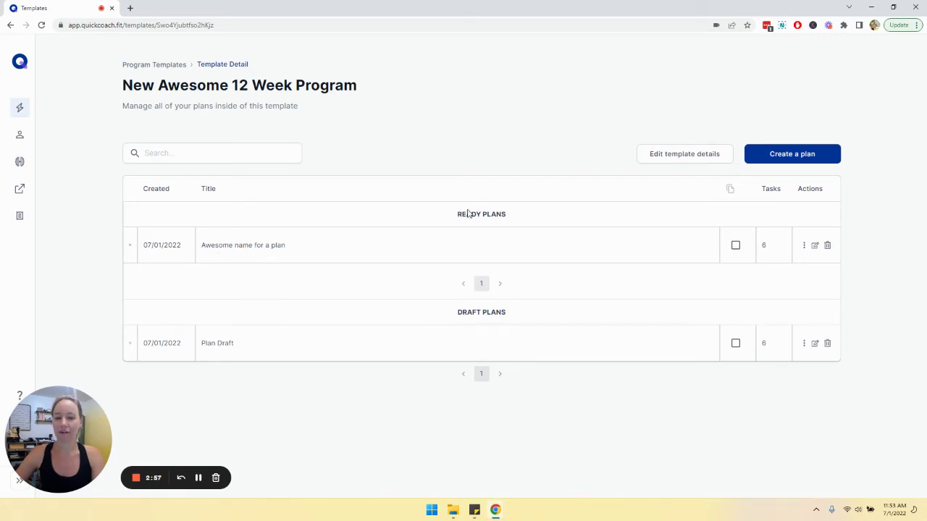
{"action": "left_click_drag", "start_coordinate": [467, 214], "coordinate": [557, 223]}
{"action": "left_click_drag", "start_coordinate": [462, 313], "coordinate": [522, 317]}
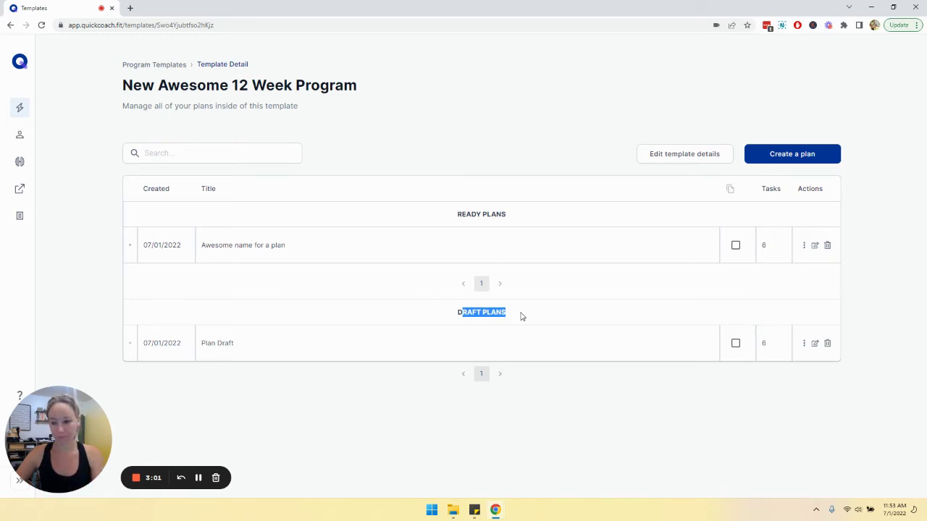
{"action": "left_click", "coordinate": [232, 422]}
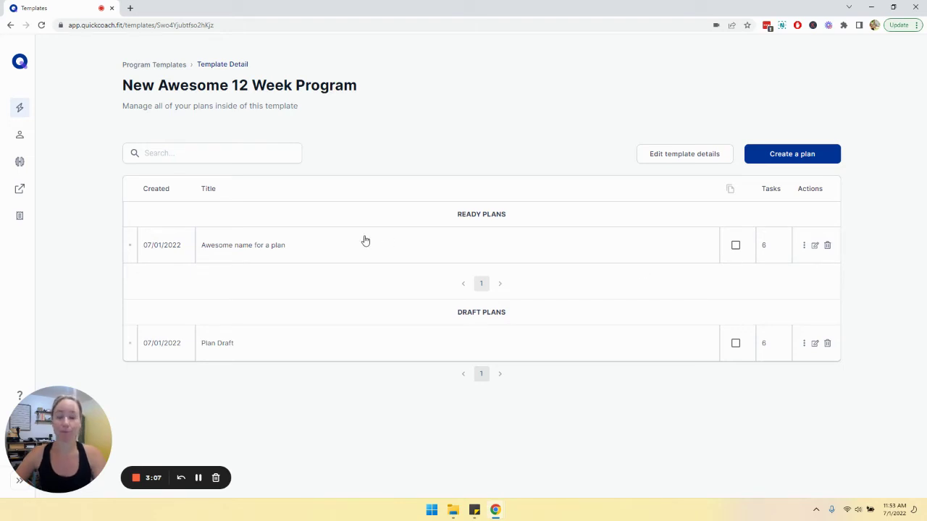
Duplicate the ready plan "Awesome name for a plan" within the template.
{"action": "left_click", "coordinate": [736, 250]}
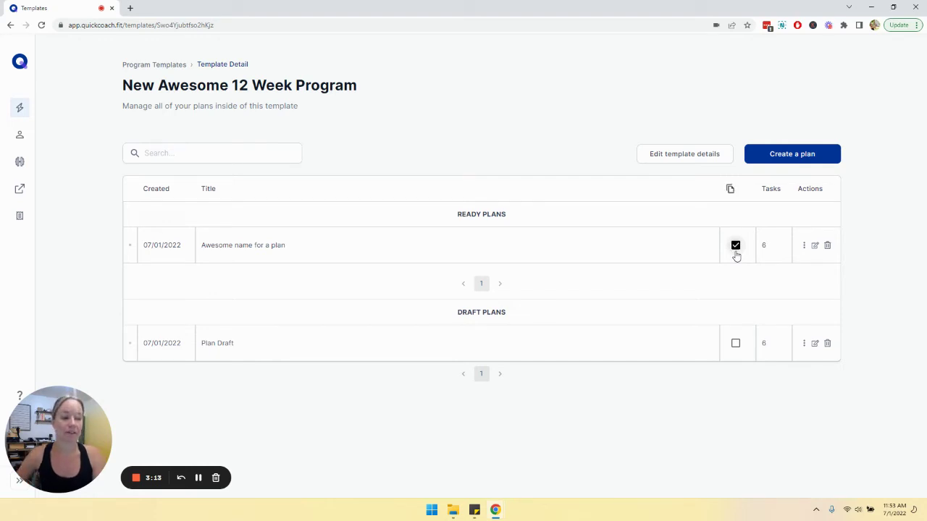
{"action": "left_click", "coordinate": [730, 189]}
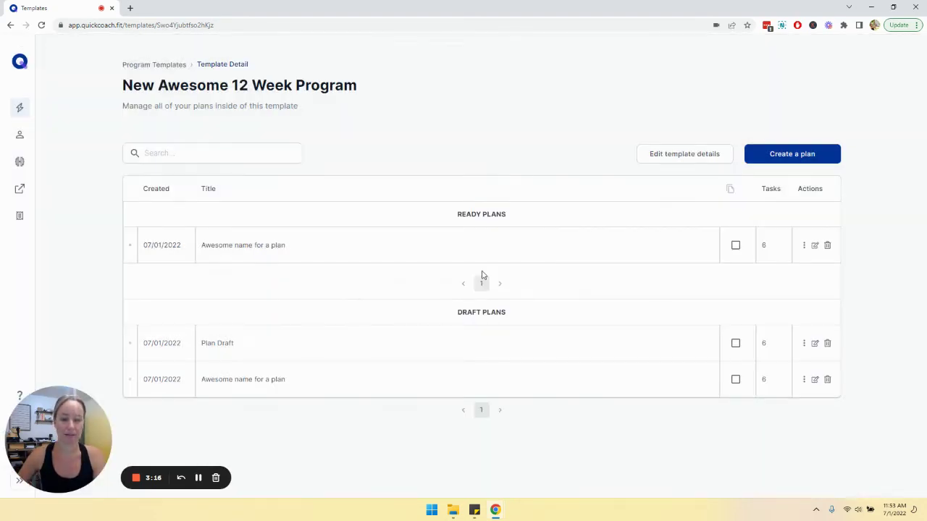
{"action": "left_click", "coordinate": [482, 268]}
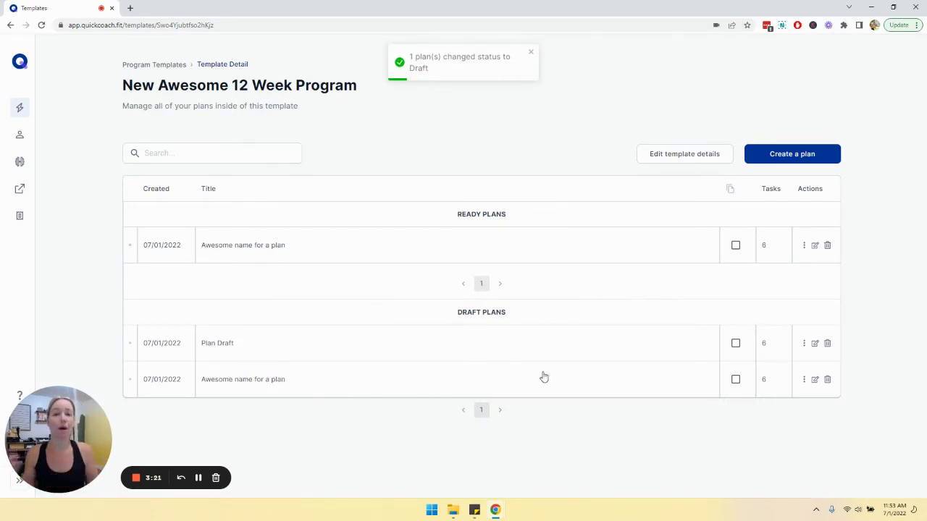
Copy the draft "Awesome name for a plan" to drafts, then copy both drafts of that name to drafts.
{"action": "left_click", "coordinate": [735, 381]}
{"action": "left_click", "coordinate": [730, 189]}
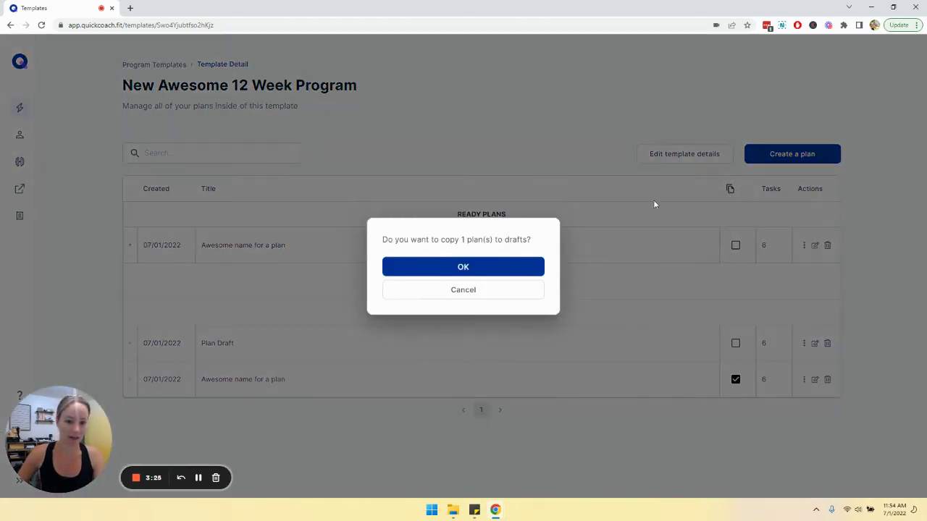
{"action": "left_click", "coordinate": [451, 268]}
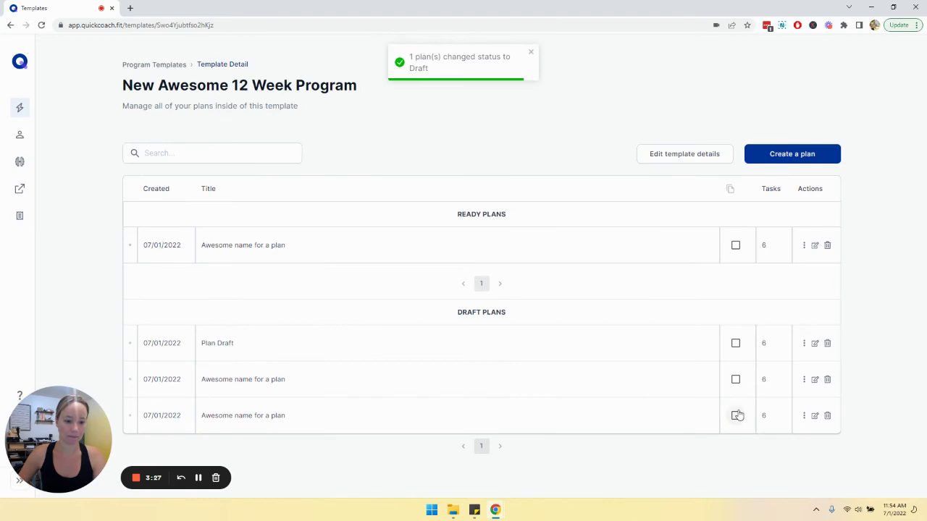
{"action": "left_click", "coordinate": [735, 379]}
{"action": "left_click", "coordinate": [730, 189]}
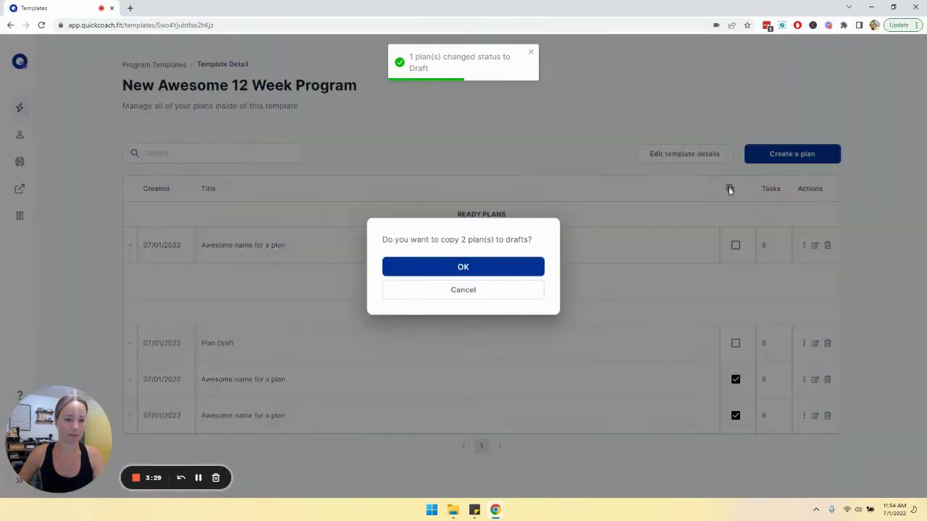
{"action": "left_click", "coordinate": [464, 267]}
Publish three of the "Awesome name for a plan" drafts as ready plans, one after another.
{"action": "scroll", "coordinate": [760, 267], "scroll_direction": "down", "scroll_amount": 2}
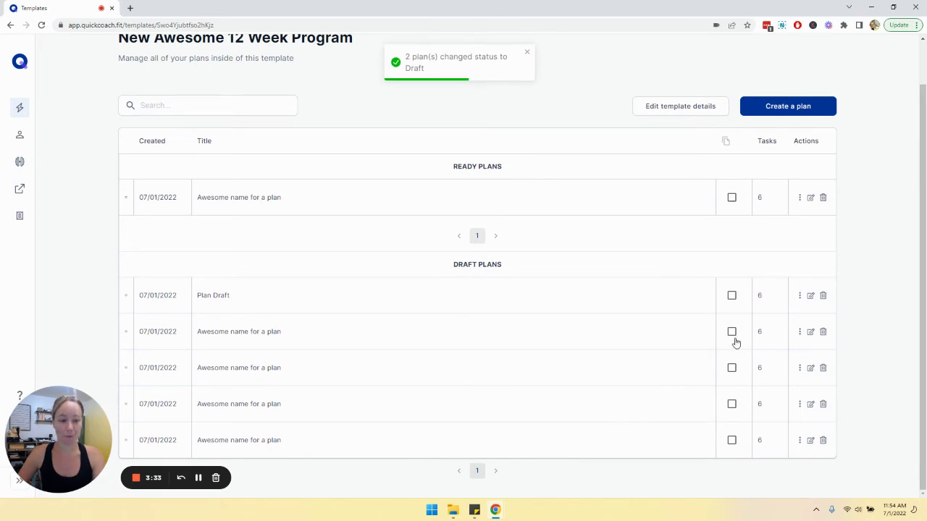
{"action": "left_click", "coordinate": [811, 332]}
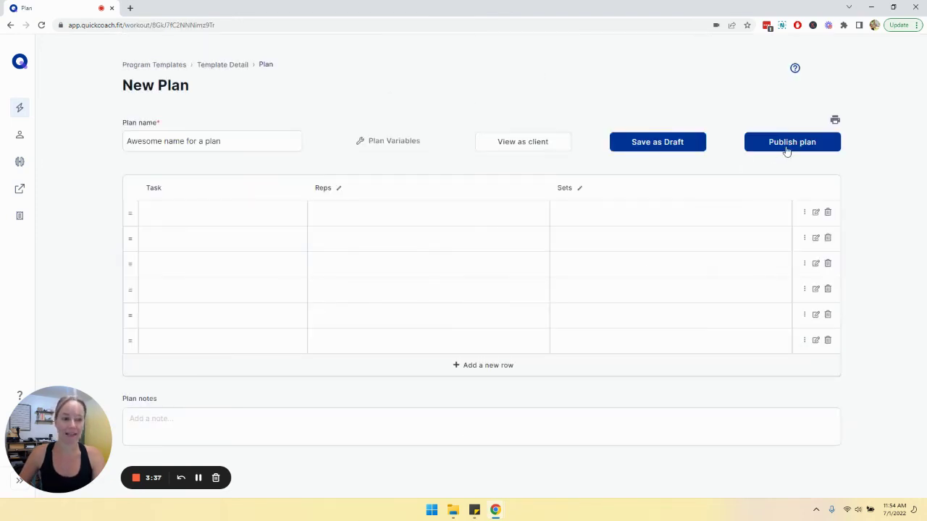
{"action": "left_click", "coordinate": [787, 144]}
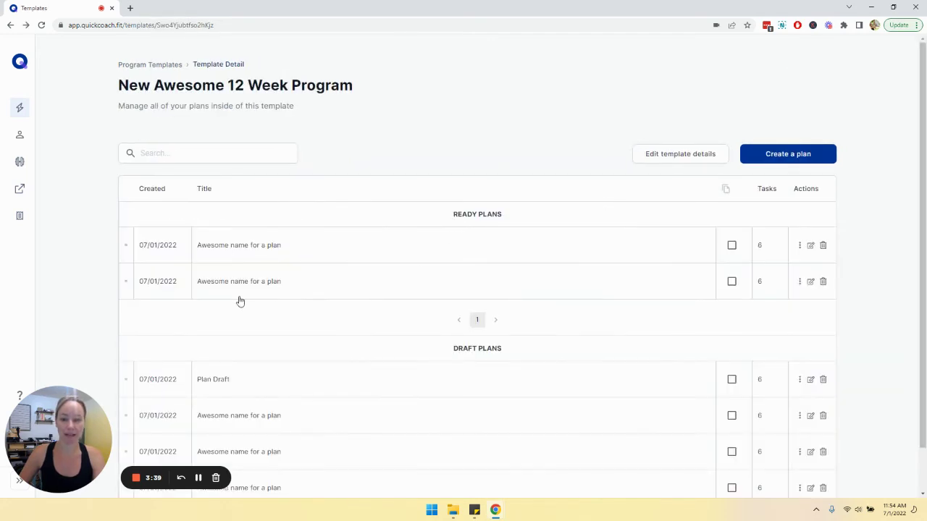
{"action": "scroll", "coordinate": [775, 362], "scroll_direction": "down", "scroll_amount": 1}
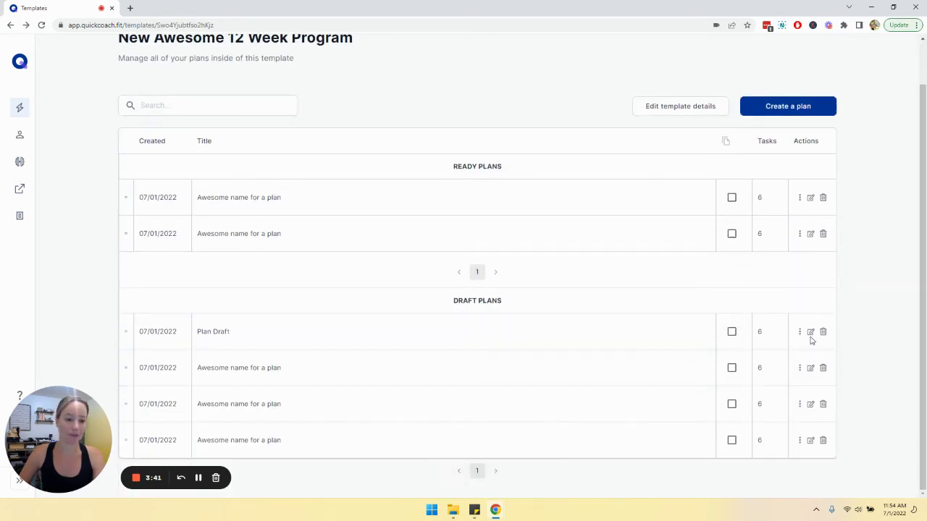
{"action": "left_click", "coordinate": [810, 368]}
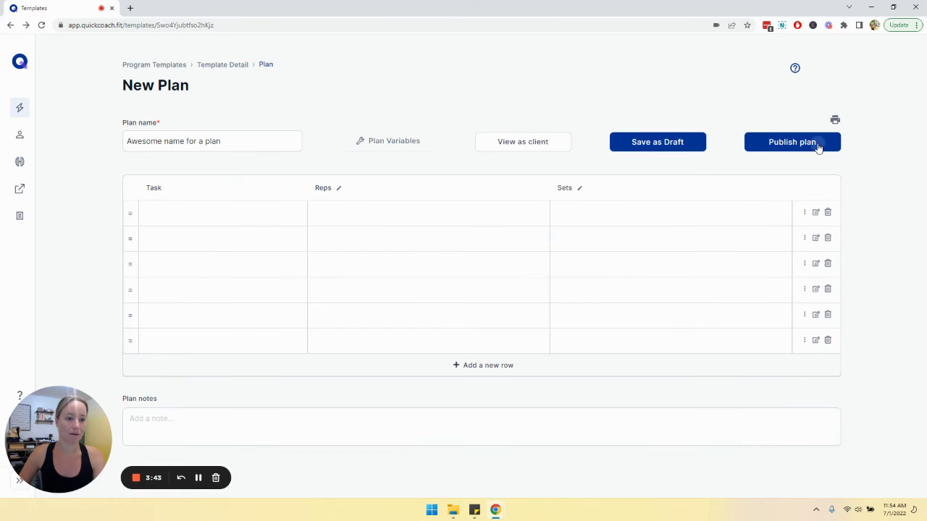
{"action": "left_click", "coordinate": [817, 145]}
{"action": "scroll", "coordinate": [786, 352], "scroll_direction": "down", "scroll_amount": 1}
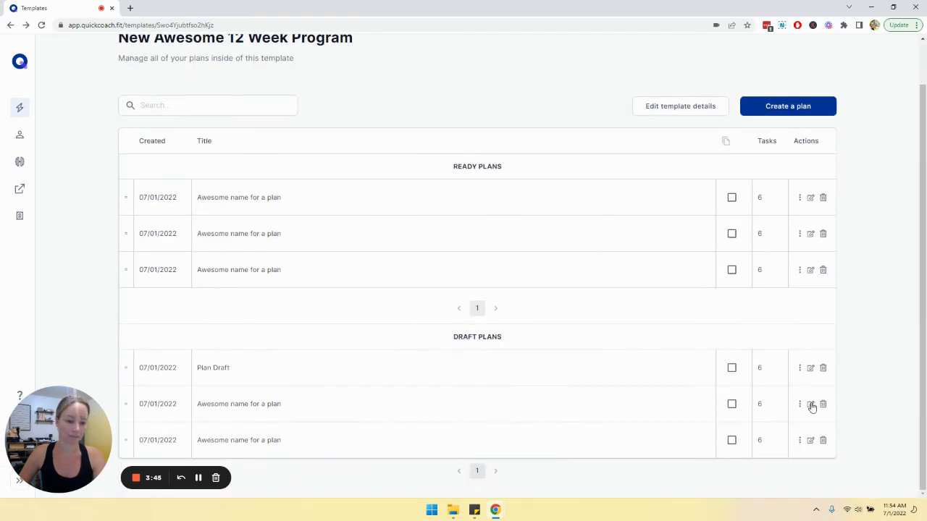
{"action": "left_click", "coordinate": [810, 404]}
{"action": "left_click", "coordinate": [811, 143]}
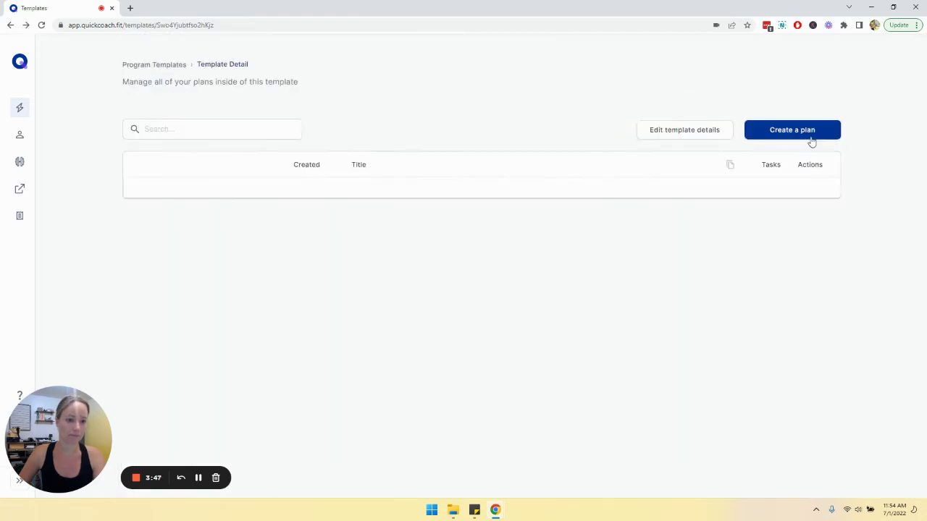
Rename the draft "Plan Draft" as "Plan name" and publish it.
{"action": "scroll", "coordinate": [464, 366], "scroll_direction": "down", "scroll_amount": 1}
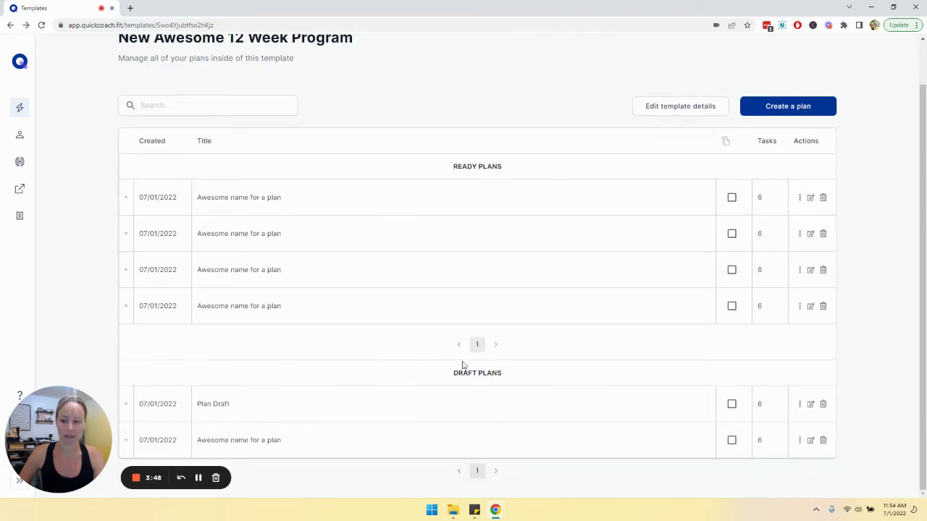
{"action": "left_click", "coordinate": [810, 404]}
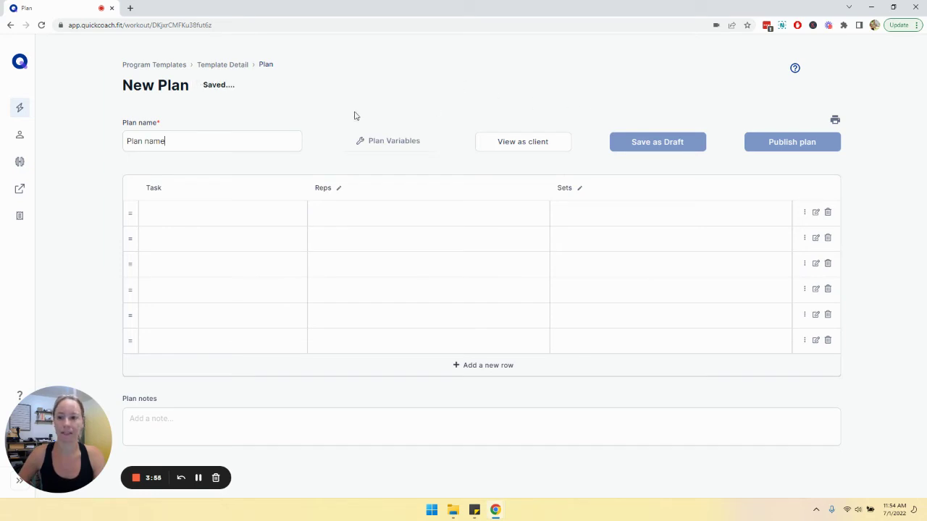
{"action": "left_click", "coordinate": [792, 141]}
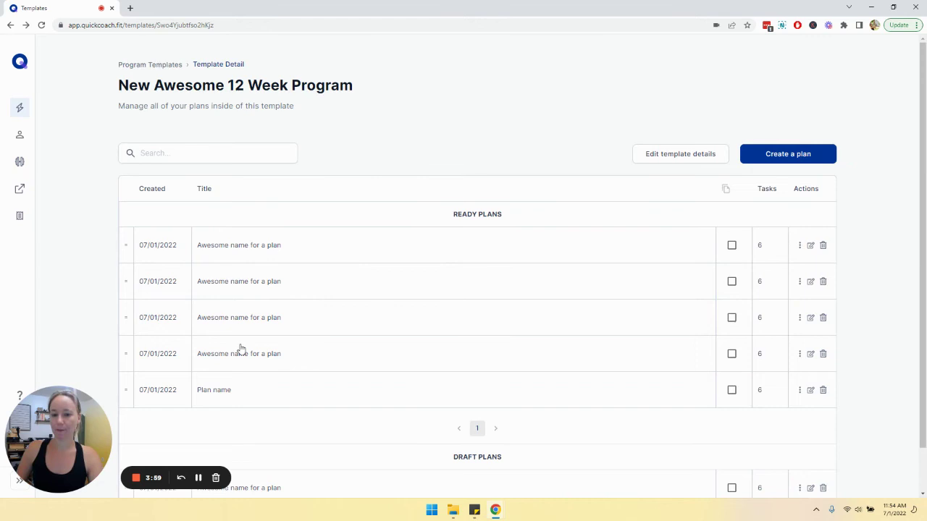
Try moving the second ready plan down one place, and publish the remaining draft "Awesome name for a plan".
{"action": "scroll", "coordinate": [395, 233], "scroll_direction": "down", "scroll_amount": 2}
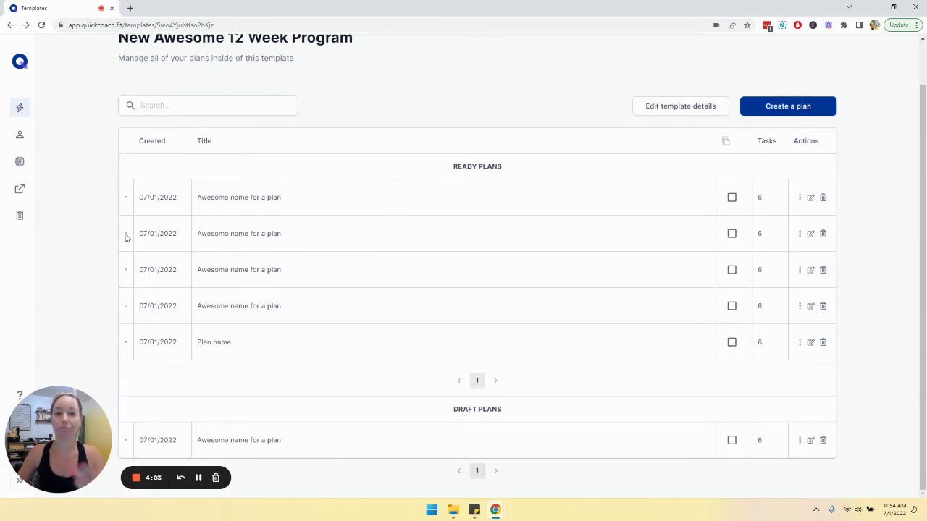
{"action": "left_click_drag", "start_coordinate": [124, 236], "coordinate": [172, 267]}
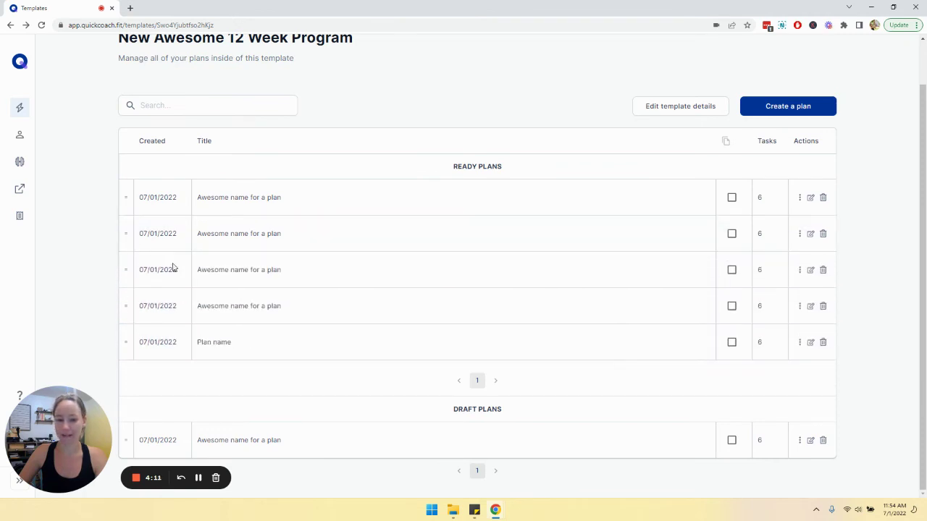
{"action": "left_click", "coordinate": [811, 440]}
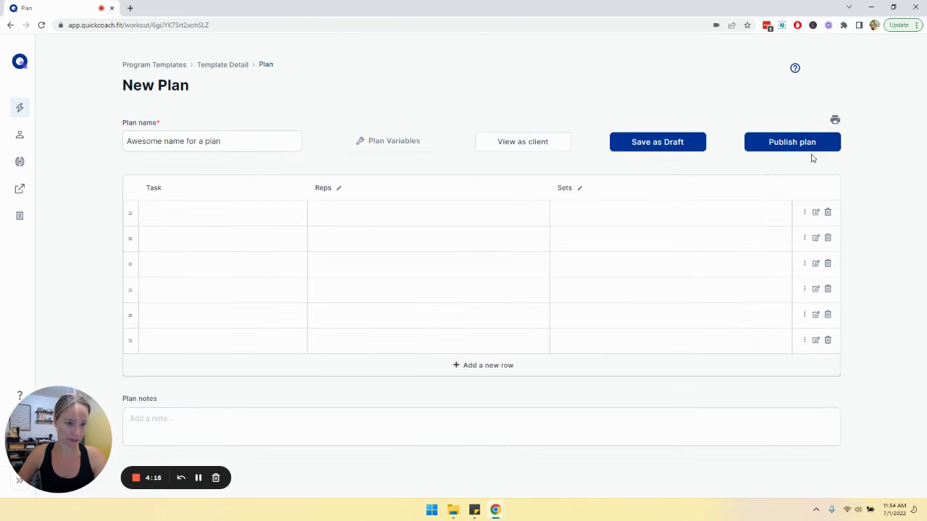
{"action": "left_click", "coordinate": [812, 150]}
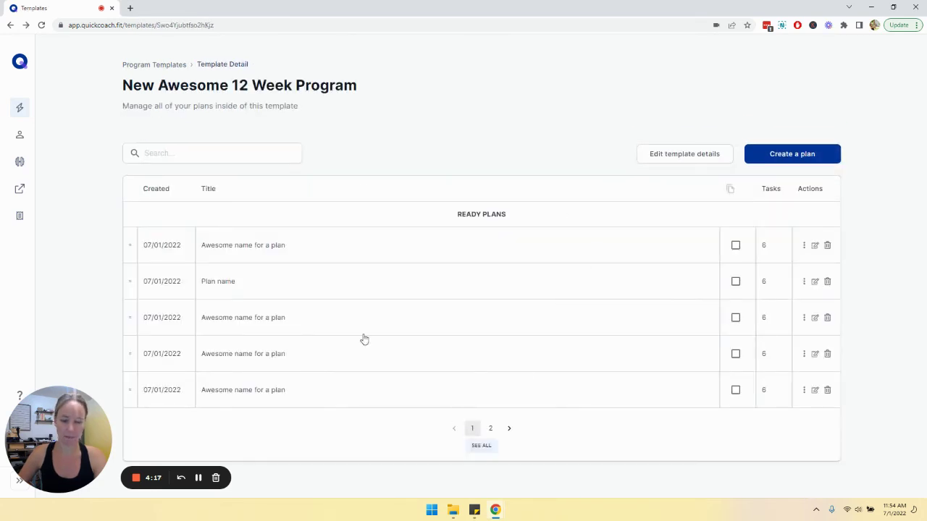
Look through both pages of ready plans, and show all of them in a single list.
{"action": "left_click", "coordinate": [490, 431]}
{"action": "left_click", "coordinate": [472, 283]}
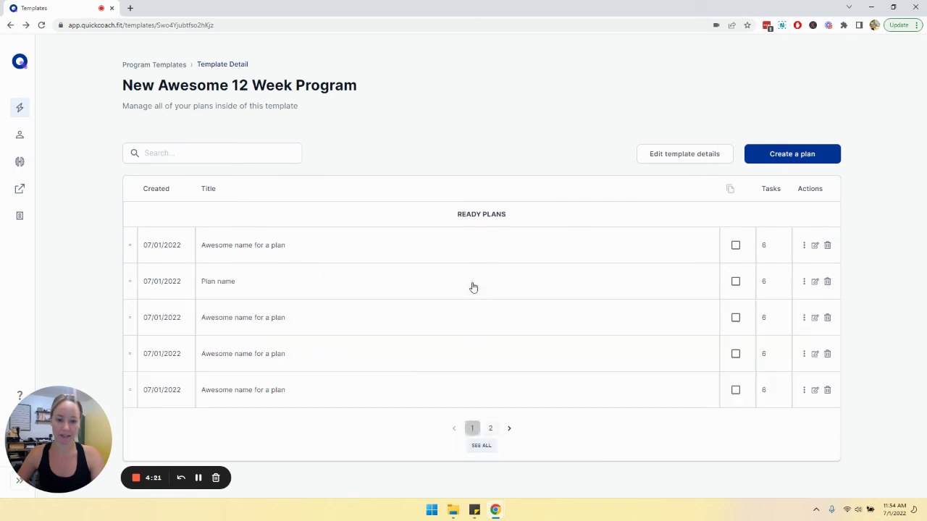
{"action": "left_click", "coordinate": [493, 428]}
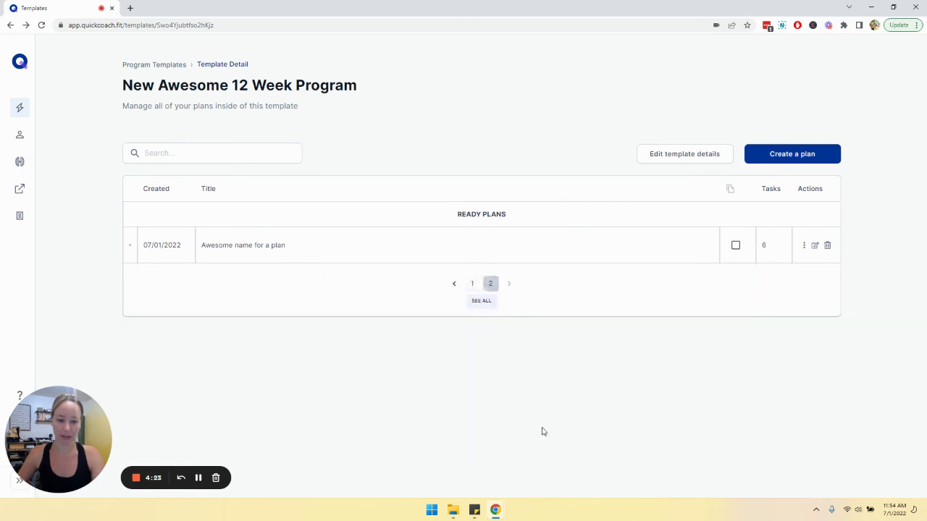
{"action": "left_click", "coordinate": [471, 283]}
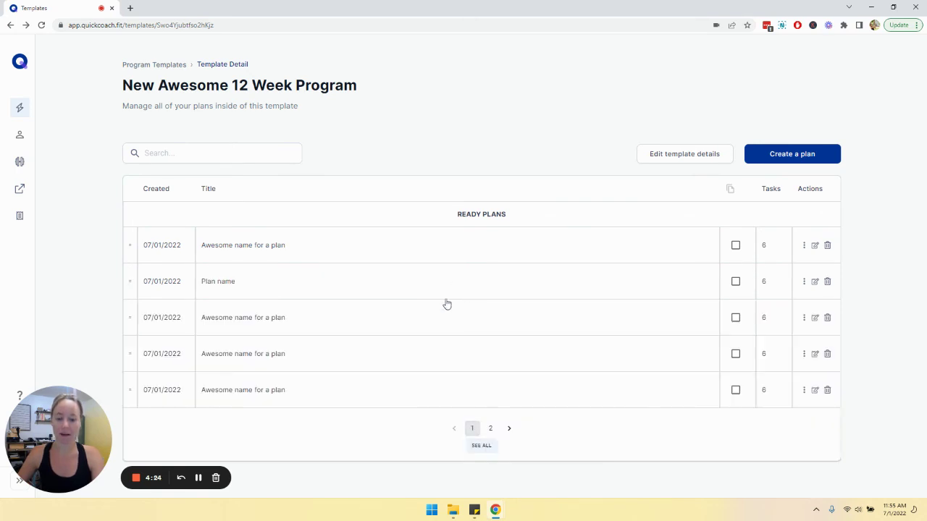
{"action": "left_click", "coordinate": [479, 446]}
{"action": "scroll", "coordinate": [318, 435], "scroll_direction": "down", "scroll_amount": 1}
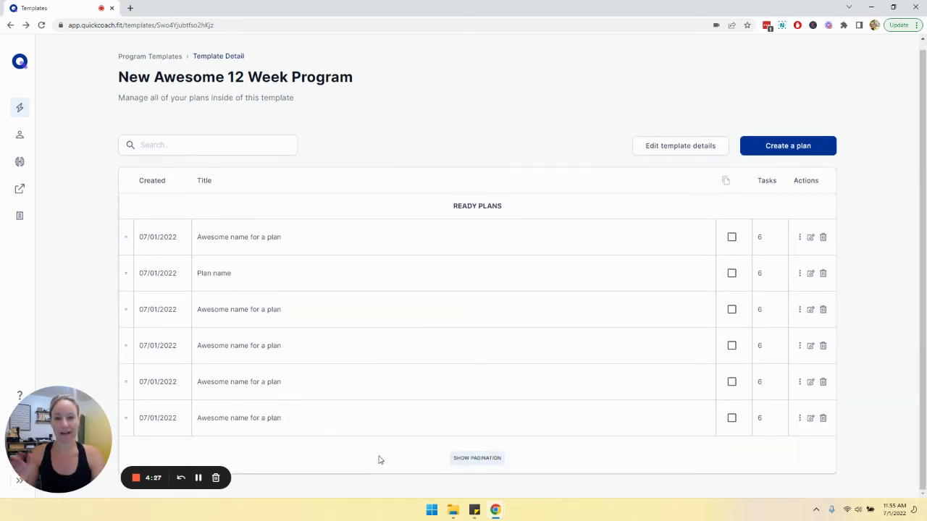
Search the template's plans for "awesome", and clear the search.
{"action": "left_click", "coordinate": [180, 148]}
{"action": "type", "text": "p"}
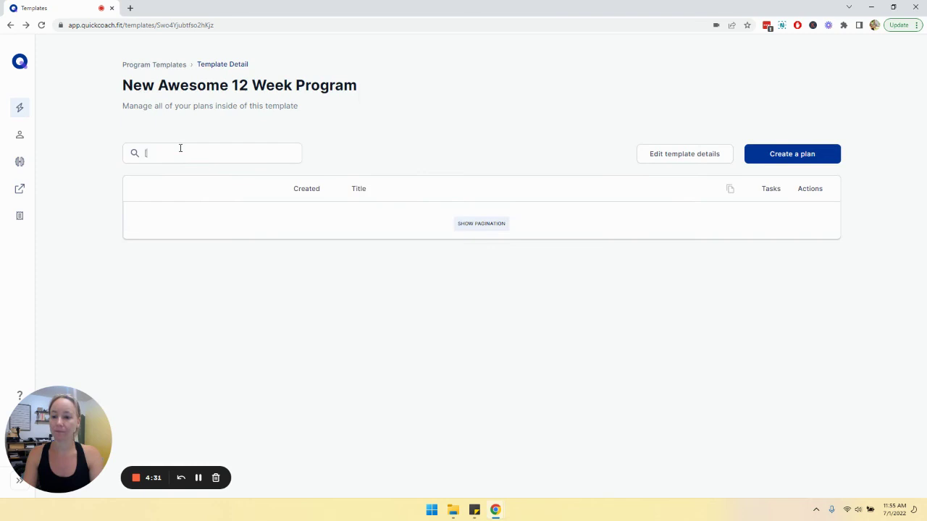
{"action": "type", "text": "w"}
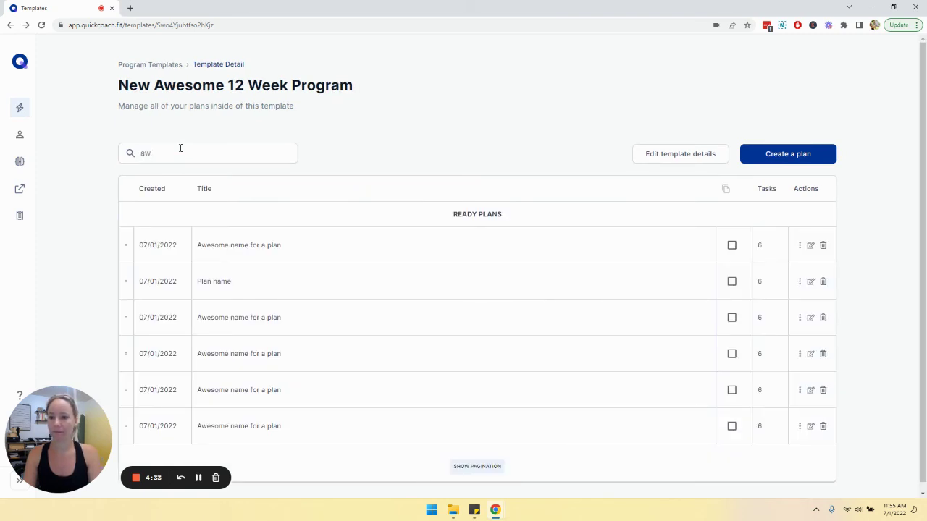
{"action": "type", "text": "esome"}
{"action": "double_click", "coordinate": [206, 155]}
{"action": "key", "text": "BackSpace"}
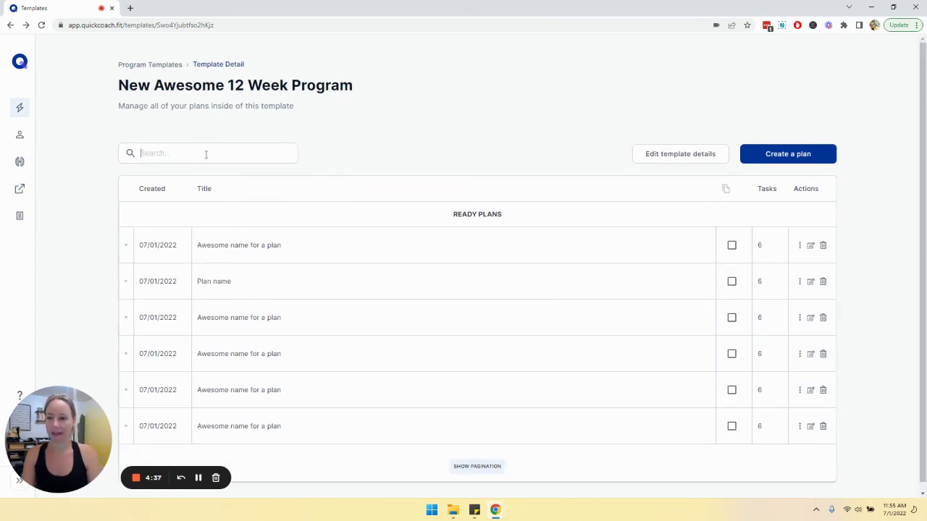
Open the template details, select the template name, and close them without updating the template.
{"action": "left_click", "coordinate": [656, 158]}
{"action": "left_click_drag", "start_coordinate": [496, 263], "coordinate": [304, 270]}
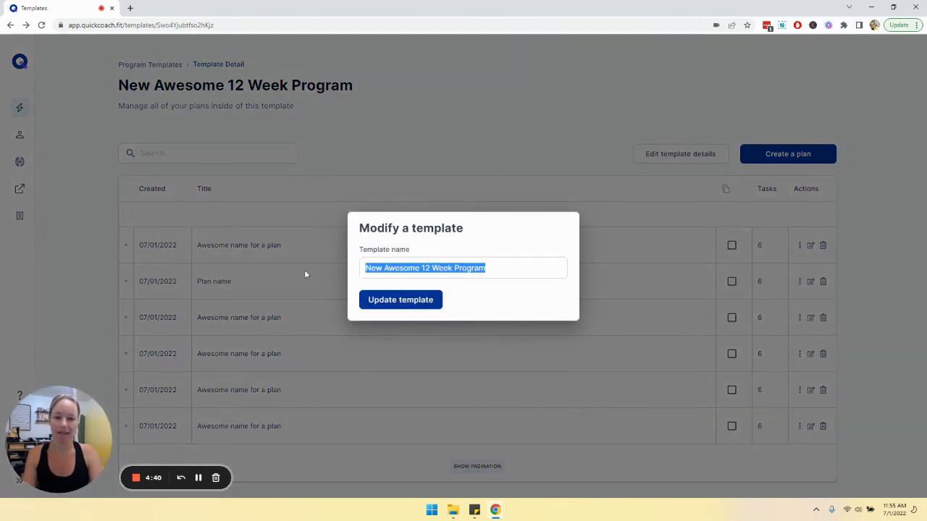
{"action": "left_click", "coordinate": [572, 132]}
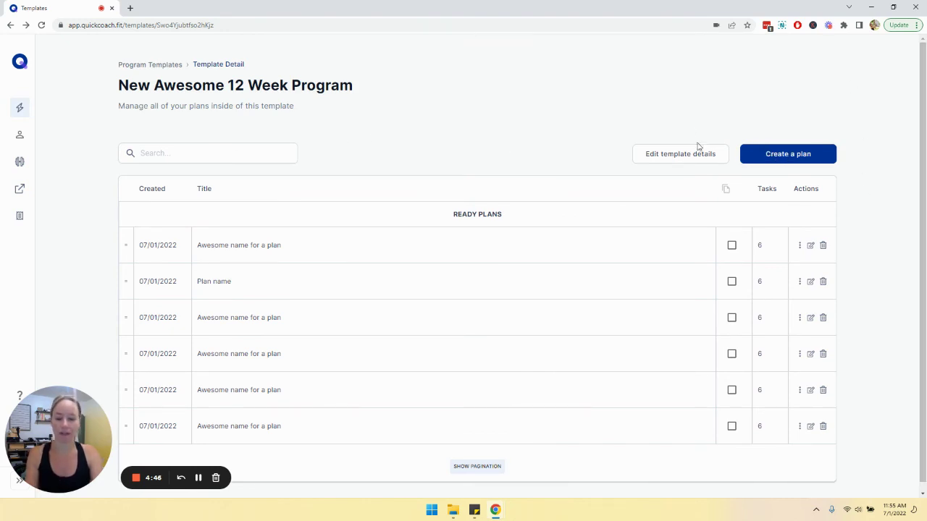
Return to the program templates, and view the actions available for New Awesome 12 Week Program.
{"action": "left_click", "coordinate": [155, 65]}
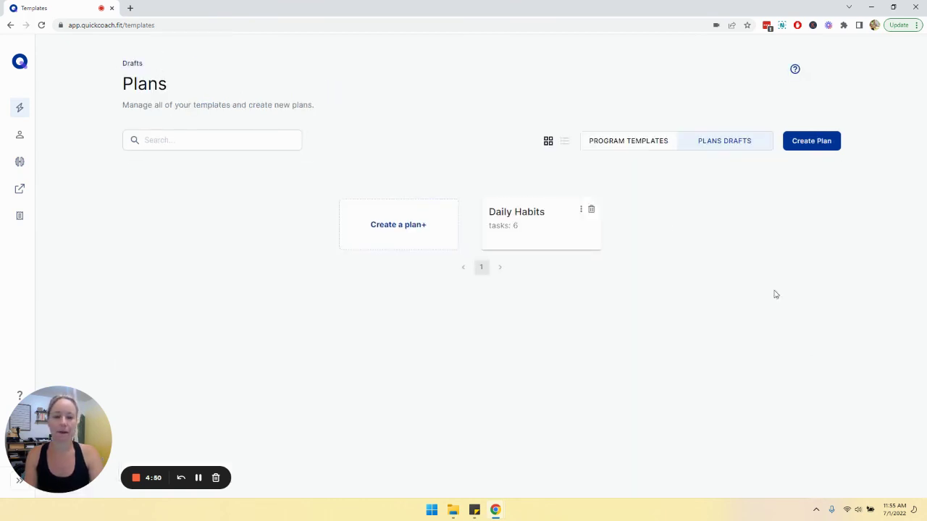
{"action": "left_click", "coordinate": [636, 148]}
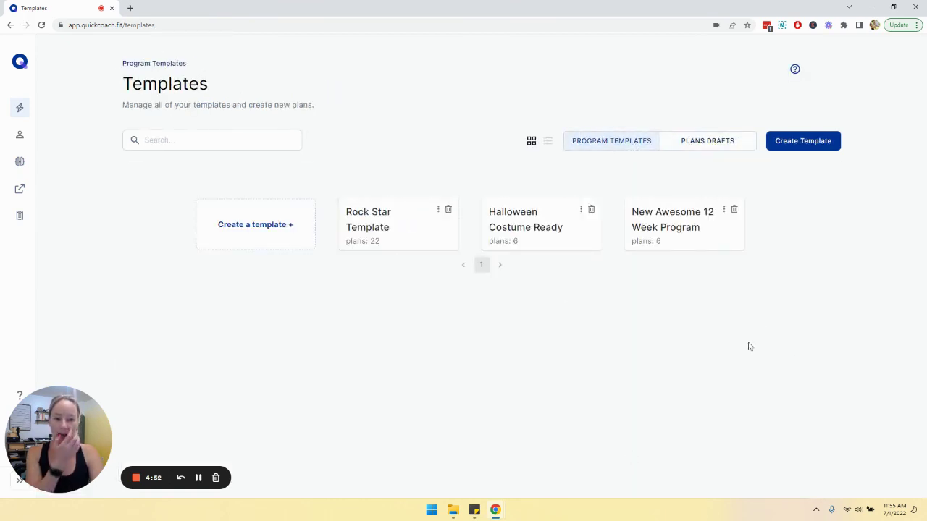
{"action": "left_click", "coordinate": [725, 210]}
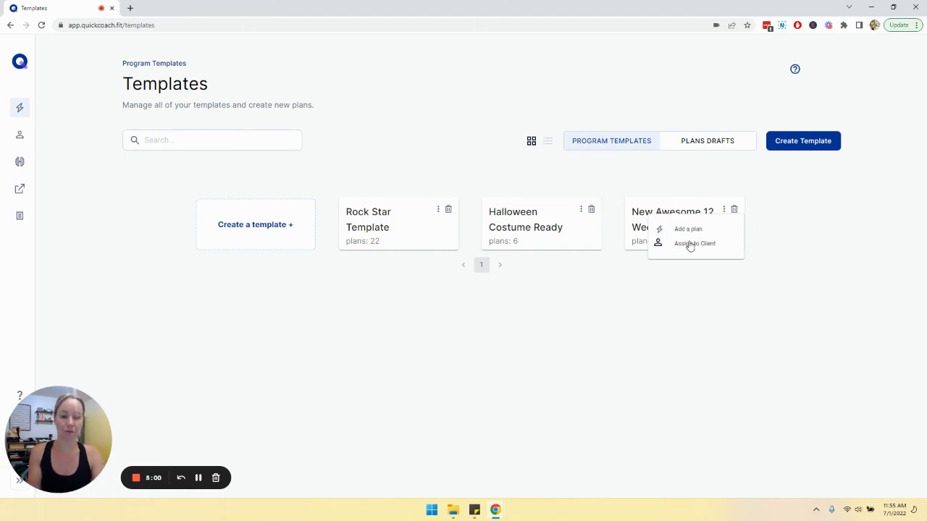
{"action": "left_click", "coordinate": [661, 397]}
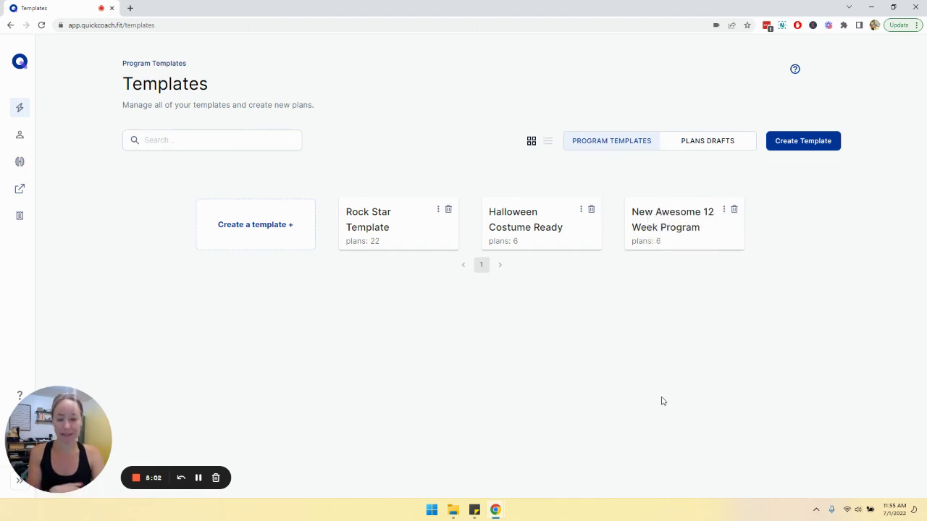
Delete the Halloween Costume Ready program template.
{"action": "left_click", "coordinate": [590, 210]}
{"action": "left_click", "coordinate": [470, 270]}
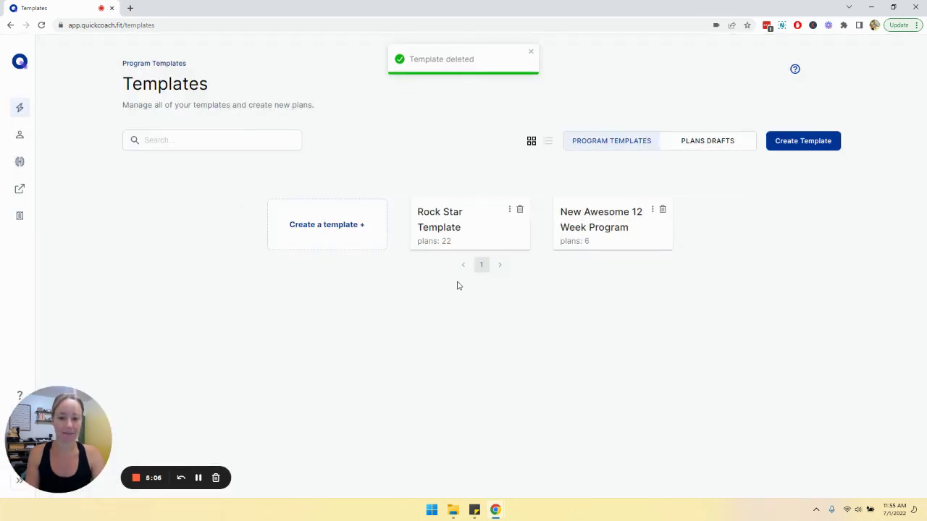